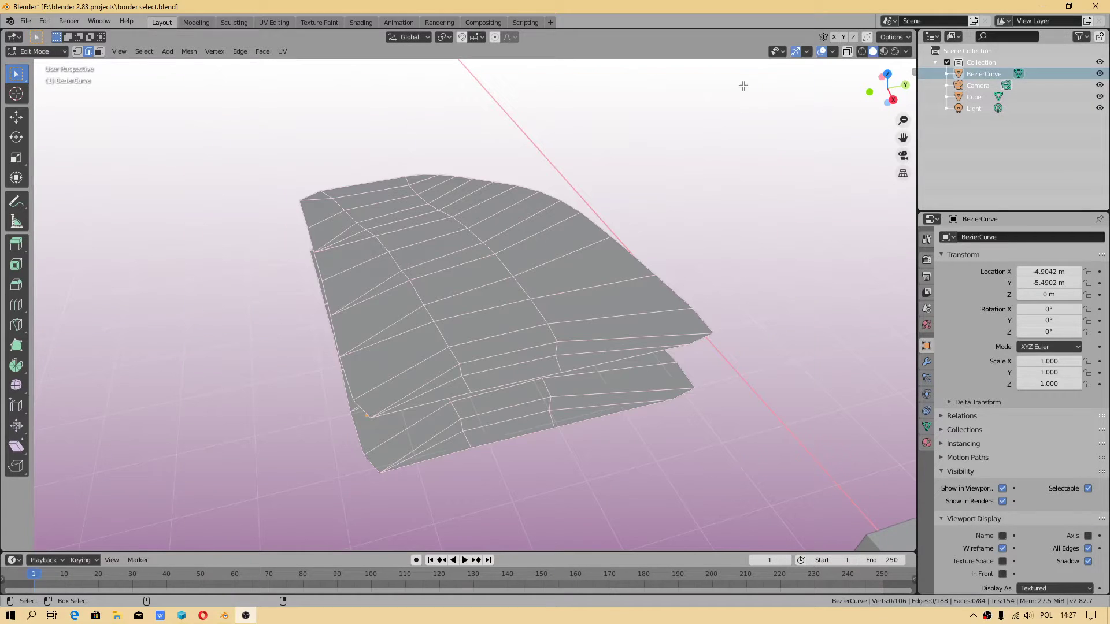
- Dismiss the Blender splash screen
{"action": "left_click", "coordinate": [9, 21]}
{"action": "left_click", "coordinate": [27, 34]}
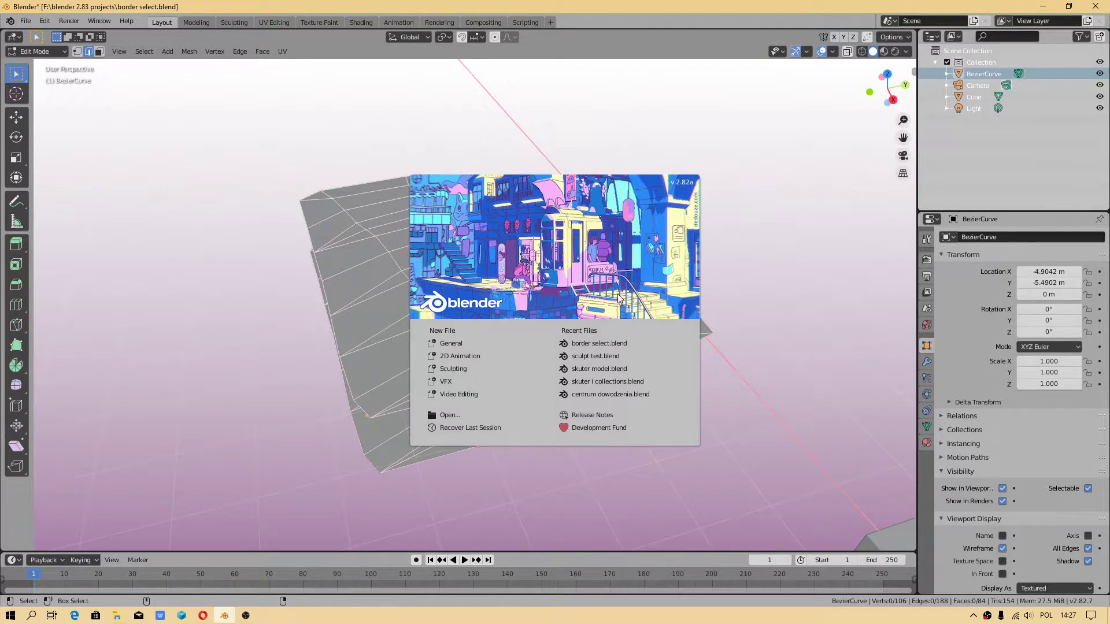
{"action": "left_click", "coordinate": [521, 242]}
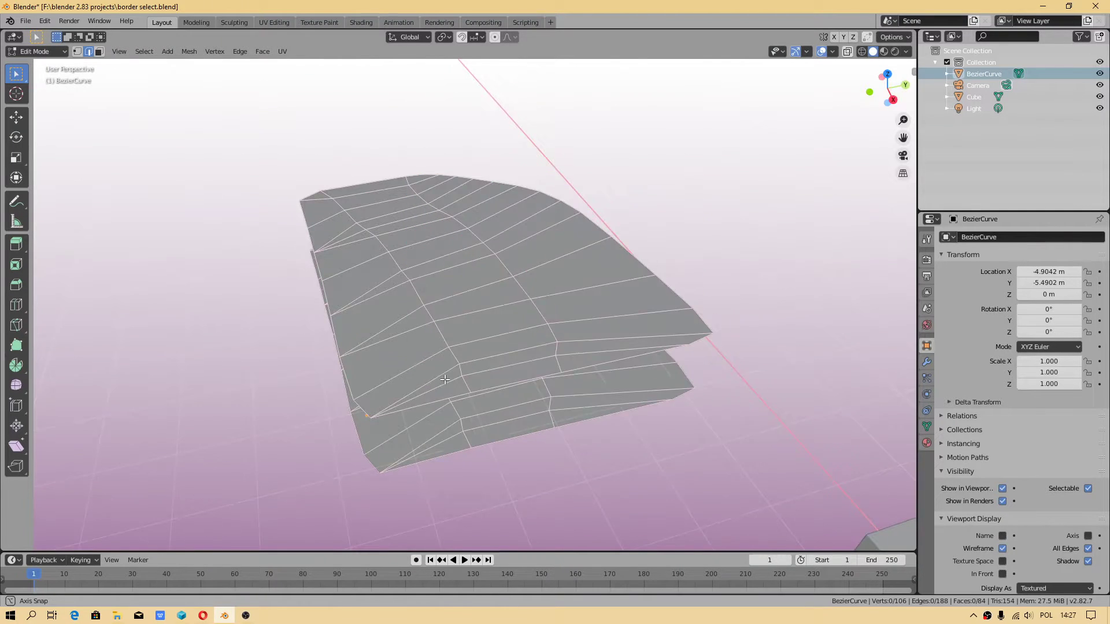
- Orbit around both sheets and Alt-select the upper sheet's front border edge loop
{"action": "mouse_move", "coordinate": [443, 380]}
{"action": "middle_mouse_down"}
{"action": "mouse_move", "coordinate": [426, 324]}
{"action": "mouse_move", "coordinate": [442, 365]}
{"action": "mouse_move", "coordinate": [461, 528]}
{"action": "mouse_move", "coordinate": [555, 529]}
{"action": "mouse_move", "coordinate": [426, 352]}
{"action": "mouse_move", "coordinate": [602, 311]}
{"action": "mouse_move", "coordinate": [619, 409]}
{"action": "mouse_move", "coordinate": [630, 240]}
{"action": "mouse_move", "coordinate": [572, 529]}
{"action": "mouse_move", "coordinate": [512, 230]}
{"action": "middle_mouse_up"}
{"action": "left_click", "coordinate": [391, 316], "text": "alt"}
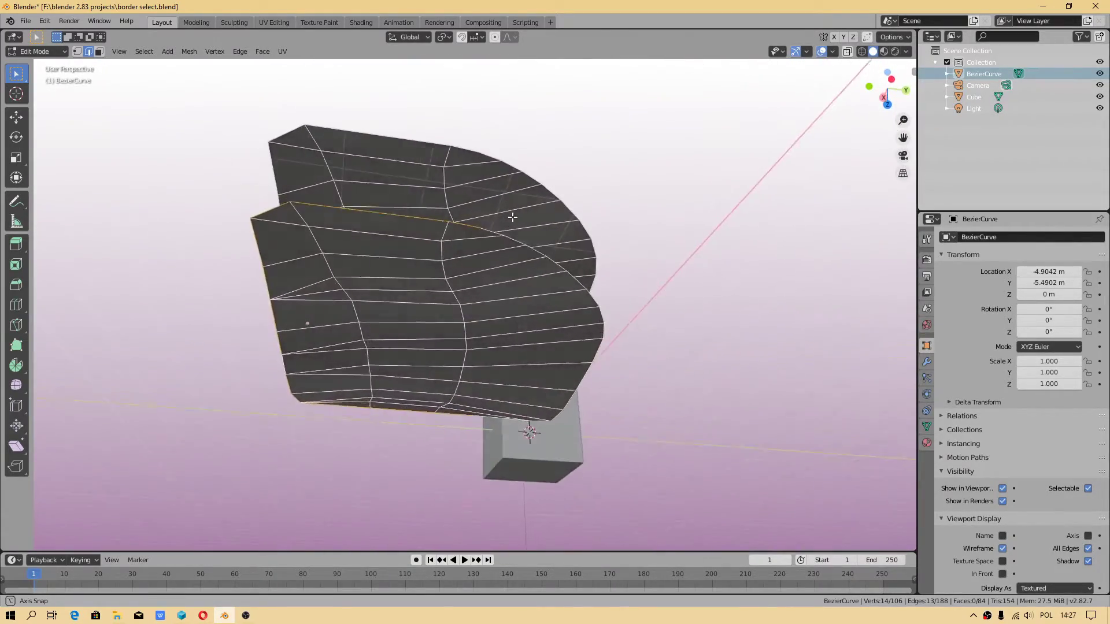
{"action": "left_click", "coordinate": [512, 232], "text": "shift"}
{"action": "mouse_move", "coordinate": [469, 380]}
{"action": "middle_mouse_down"}
{"action": "mouse_move", "coordinate": [421, 228]}
{"action": "mouse_move", "coordinate": [391, 211]}
{"action": "mouse_move", "coordinate": [494, 315]}
{"action": "mouse_move", "coordinate": [406, 275]}
{"action": "middle_mouse_up"}
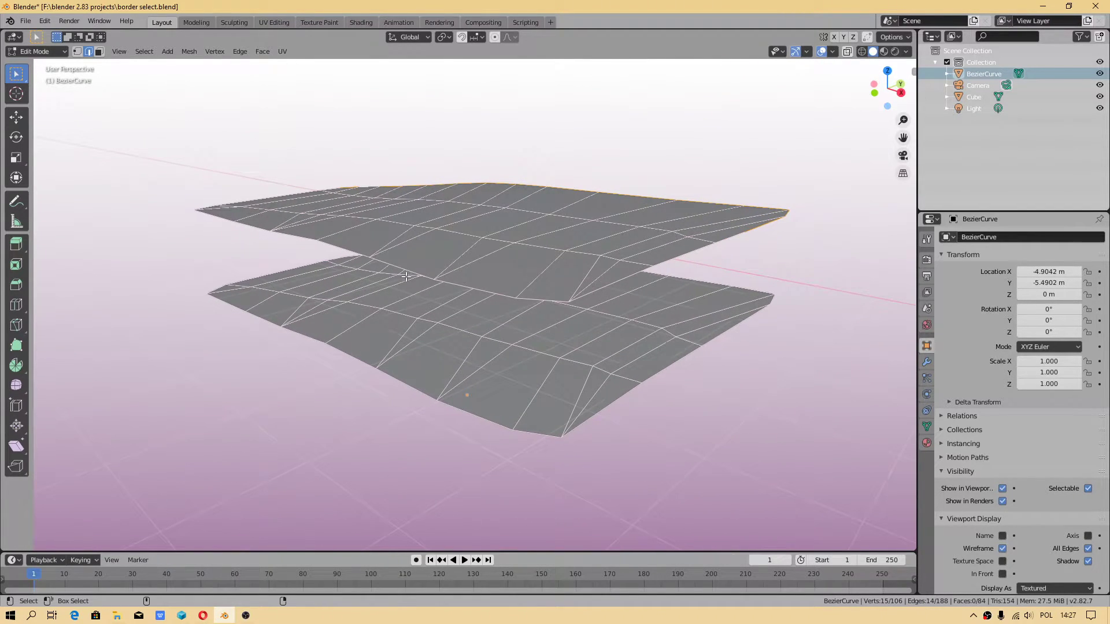
{"action": "mouse_move", "coordinate": [178, 203]}
{"action": "middle_mouse_down"}
{"action": "mouse_move", "coordinate": [251, 111]}
{"action": "mouse_move", "coordinate": [111, 72]}
{"action": "middle_mouse_up"}
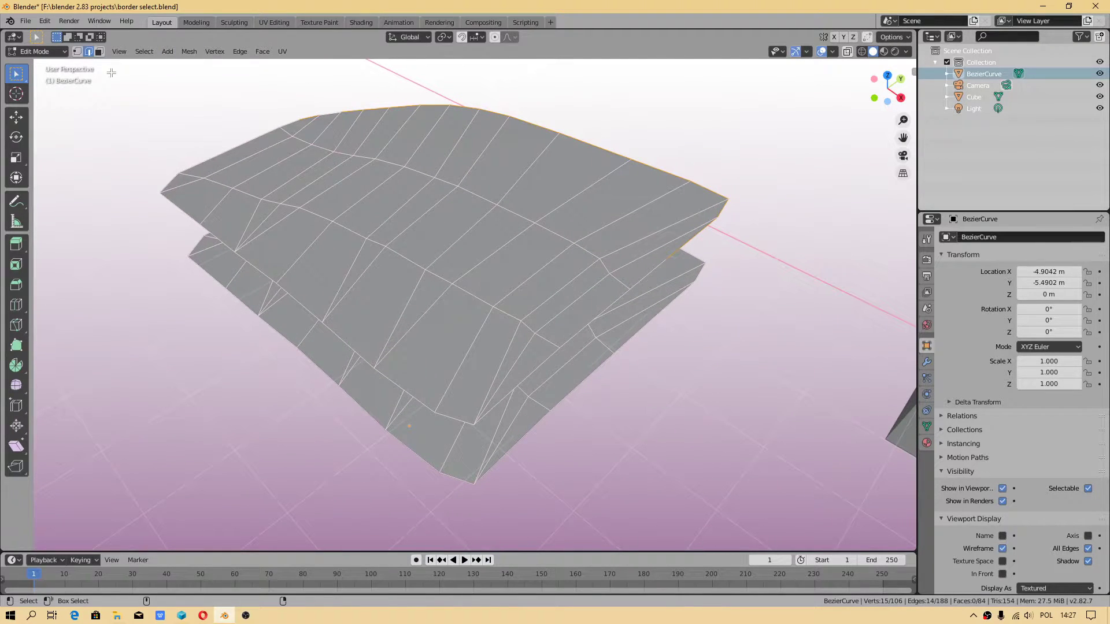
- Deselect all, then select both sheets' non-manifold border edges (54 of 106 vertices)
{"action": "left_click", "coordinate": [139, 92]}
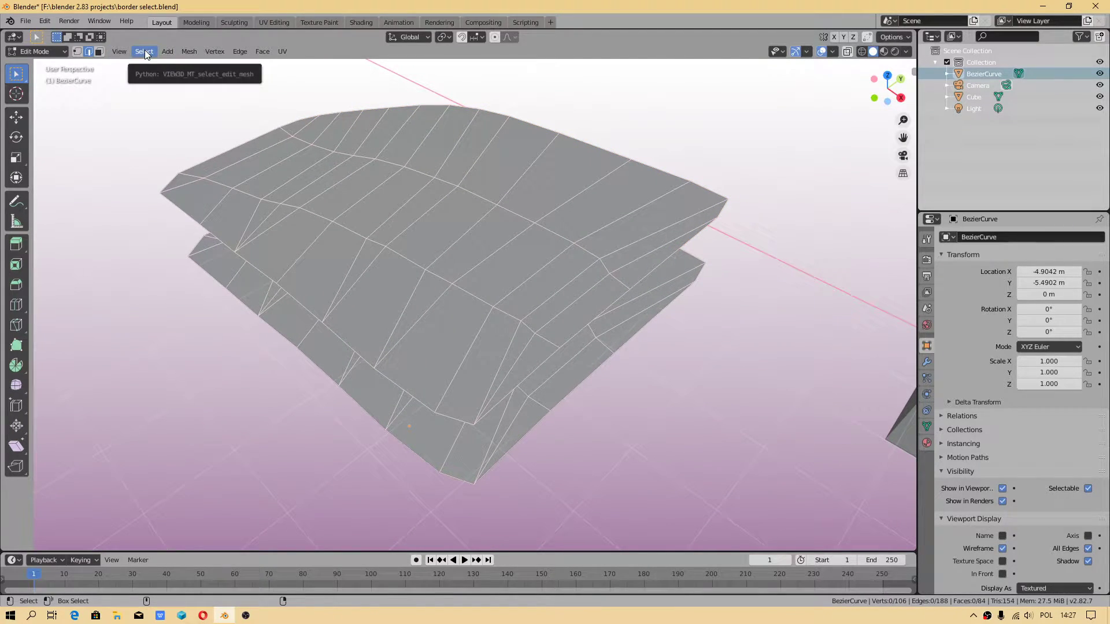
{"action": "left_click", "coordinate": [144, 52]}
{"action": "mouse_move", "coordinate": [178, 194]}
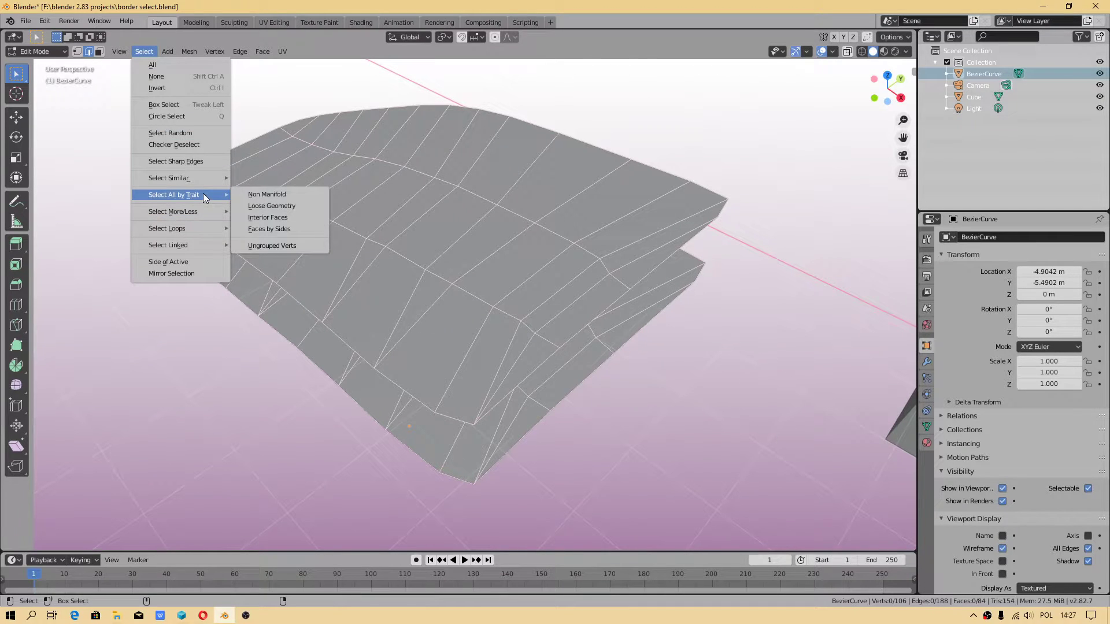
{"action": "left_click", "coordinate": [252, 198]}
{"action": "mouse_move", "coordinate": [604, 241]}
{"action": "middle_mouse_down"}
{"action": "mouse_move", "coordinate": [505, 199]}
{"action": "mouse_move", "coordinate": [614, 293]}
{"action": "middle_mouse_up"}
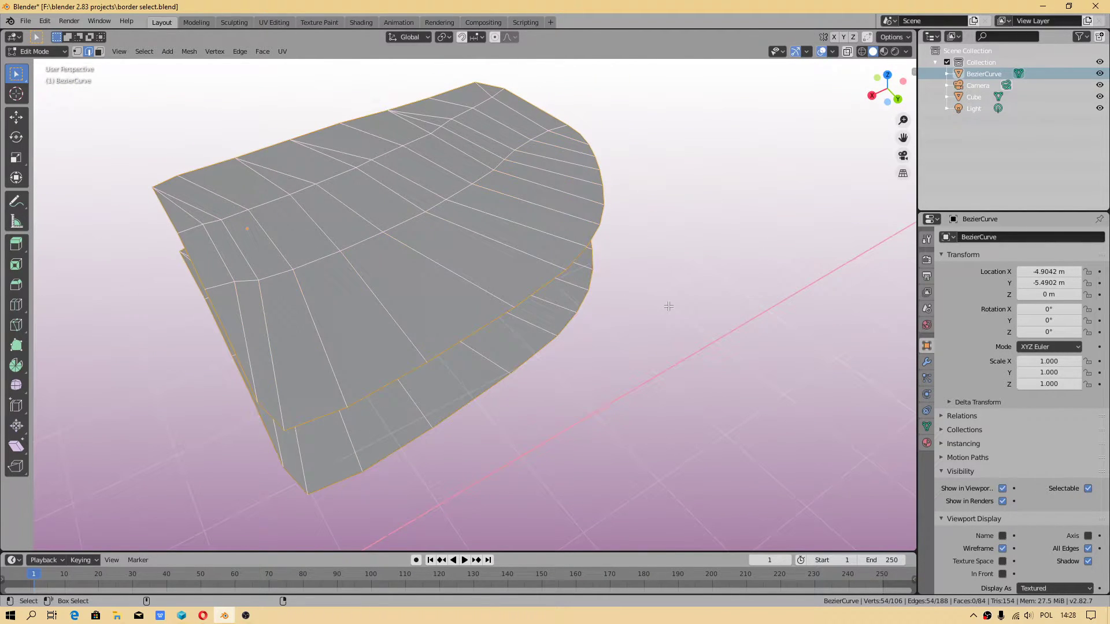
{"action": "mouse_move", "coordinate": [738, 383]}
{"action": "middle_mouse_down"}
{"action": "mouse_move", "coordinate": [758, 360]}
{"action": "mouse_move", "coordinate": [704, 369]}
{"action": "middle_mouse_up"}
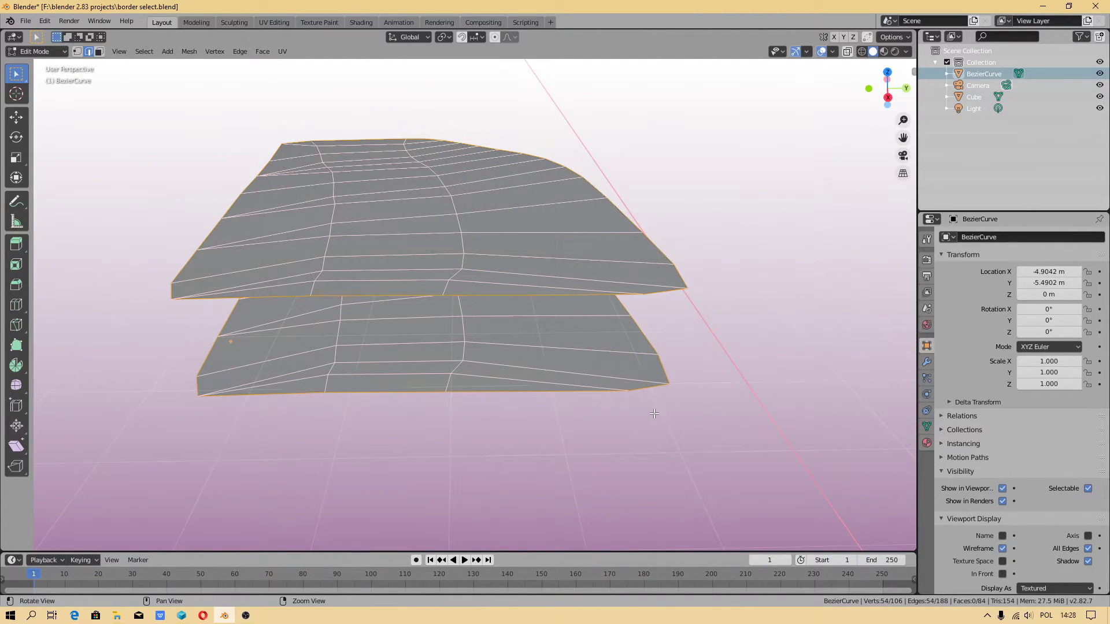
{"action": "middle_click_drag", "start_coordinate": [654, 413], "coordinate": [689, 380]}
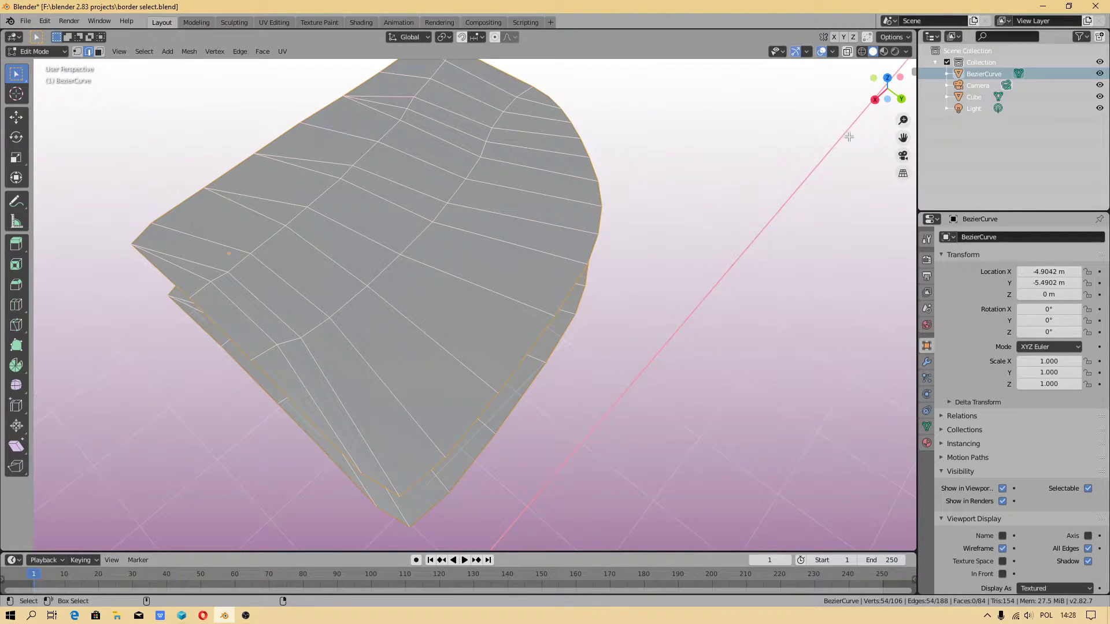
{"action": "mouse_move", "coordinate": [520, 260]}
{"action": "middle_mouse_down"}
{"action": "mouse_move", "coordinate": [468, 233]}
{"action": "mouse_move", "coordinate": [552, 214]}
{"action": "middle_mouse_up"}
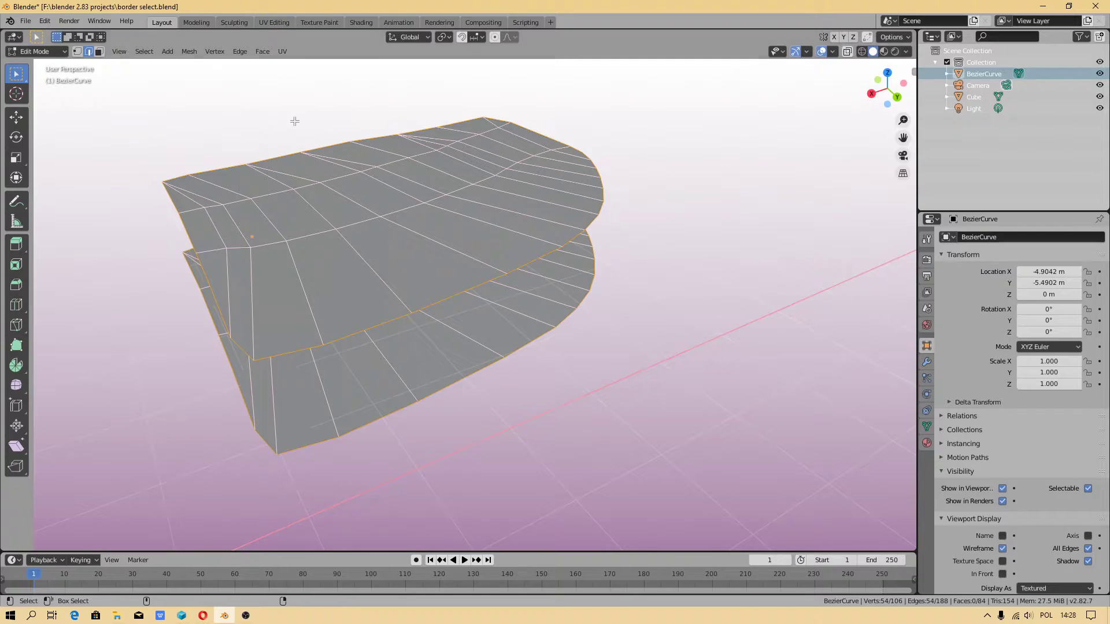
{"action": "mouse_move", "coordinate": [293, 122]}
{"action": "middle_mouse_down"}
{"action": "mouse_move", "coordinate": [444, 209]}
{"action": "mouse_move", "coordinate": [482, 218]}
{"action": "mouse_move", "coordinate": [469, 178]}
{"action": "middle_mouse_up"}
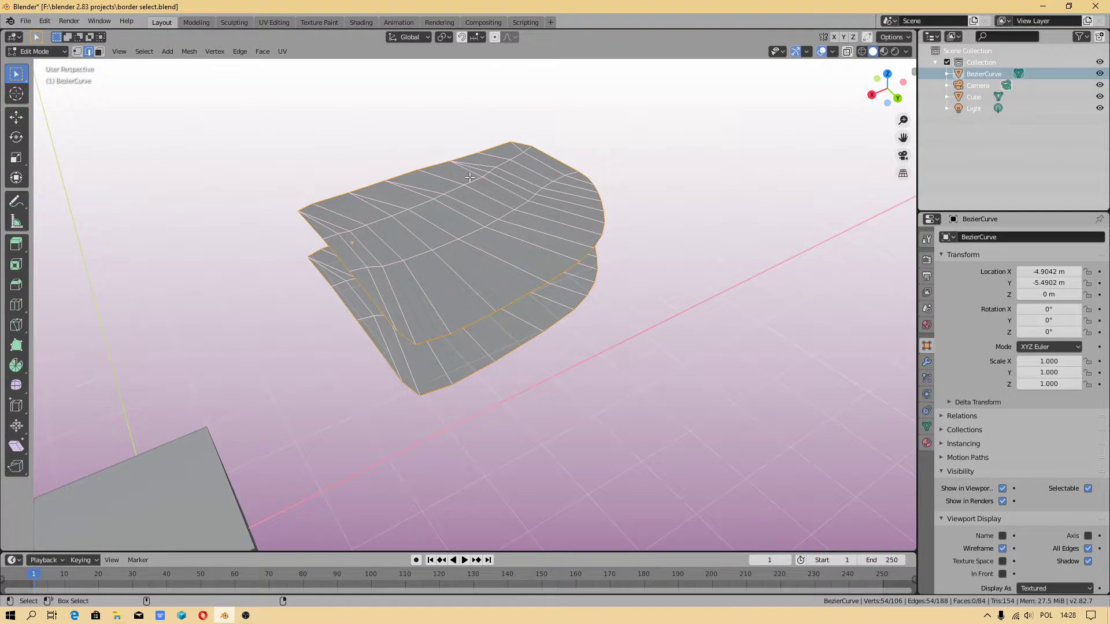
- Bridge Edge Loops between the two borders with Connect Loops set to Closed Loop, then deselect
{"action": "right_click", "coordinate": [469, 178]}
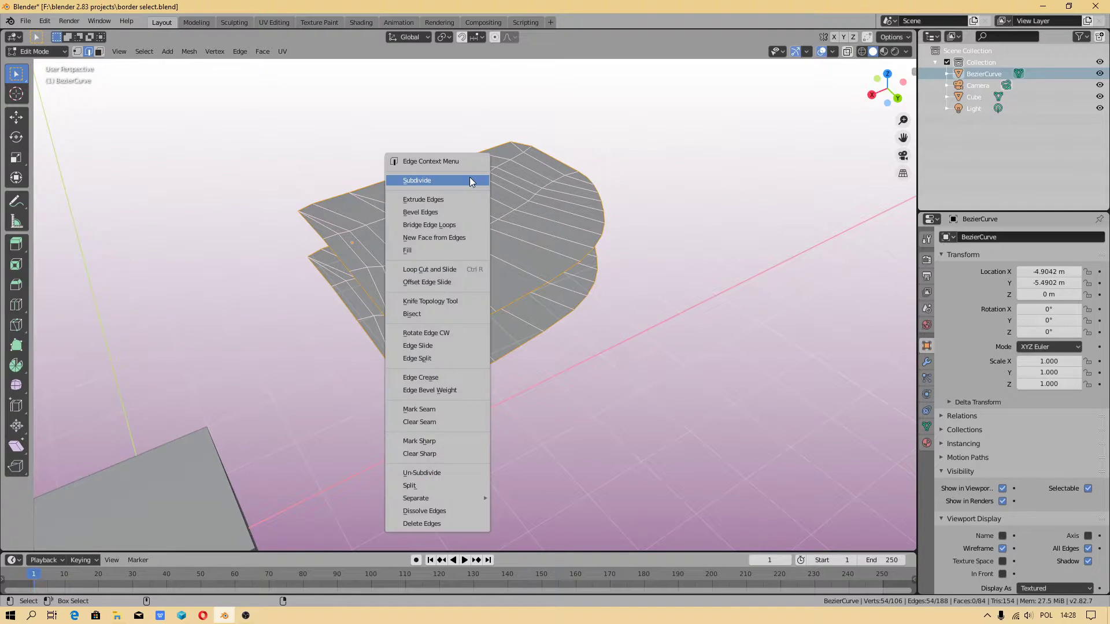
{"action": "left_click", "coordinate": [449, 226]}
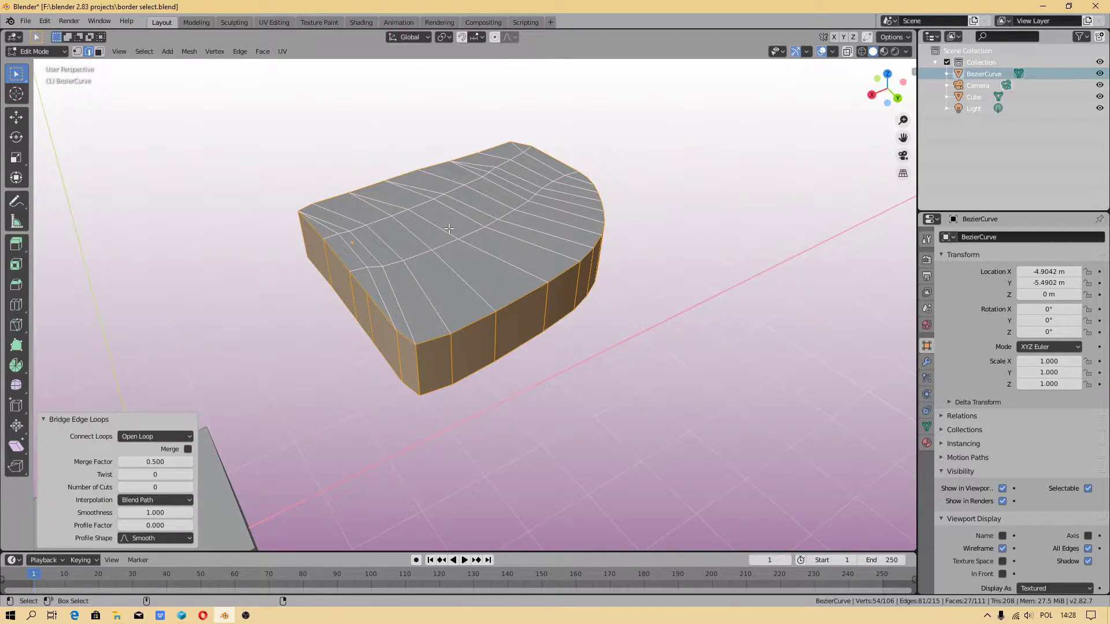
{"action": "left_click", "coordinate": [188, 438]}
{"action": "left_click", "coordinate": [148, 461]}
{"action": "left_click", "coordinate": [321, 340]}
{"action": "mouse_move", "coordinate": [310, 309]}
{"action": "middle_mouse_down"}
{"action": "mouse_move", "coordinate": [334, 306]}
{"action": "mouse_move", "coordinate": [353, 281]}
{"action": "middle_mouse_up"}
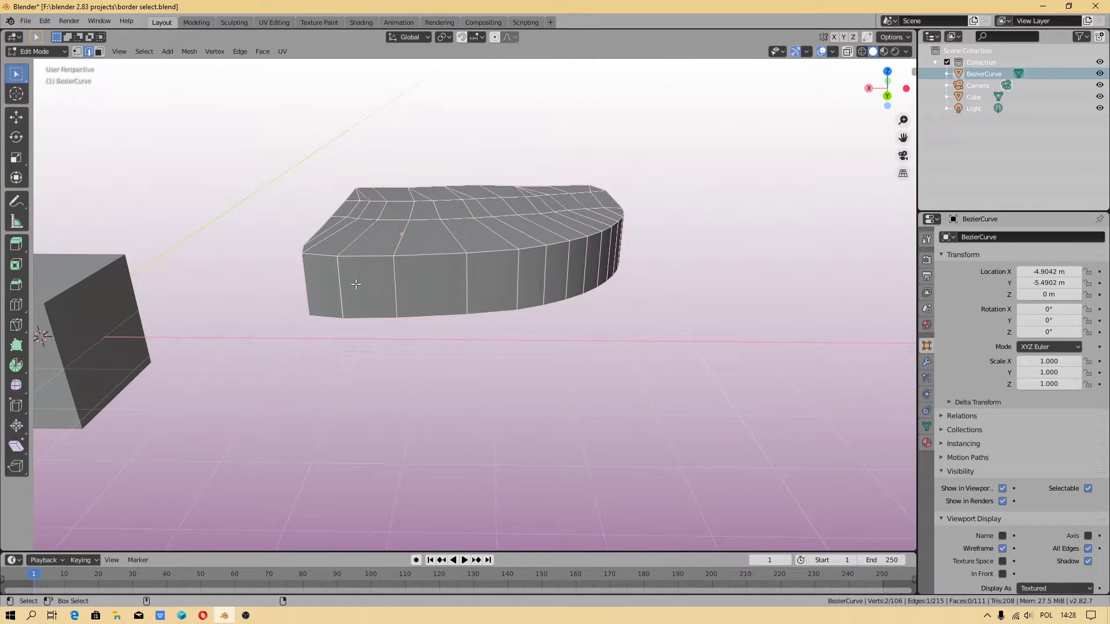
{"action": "mouse_move", "coordinate": [502, 293]}
{"action": "middle_mouse_down"}
{"action": "mouse_move", "coordinate": [467, 269]}
{"action": "mouse_move", "coordinate": [451, 330]}
{"action": "middle_mouse_up"}
- Switch to Object Mode and apply the solid's scale
{"action": "left_click", "coordinate": [39, 51]}
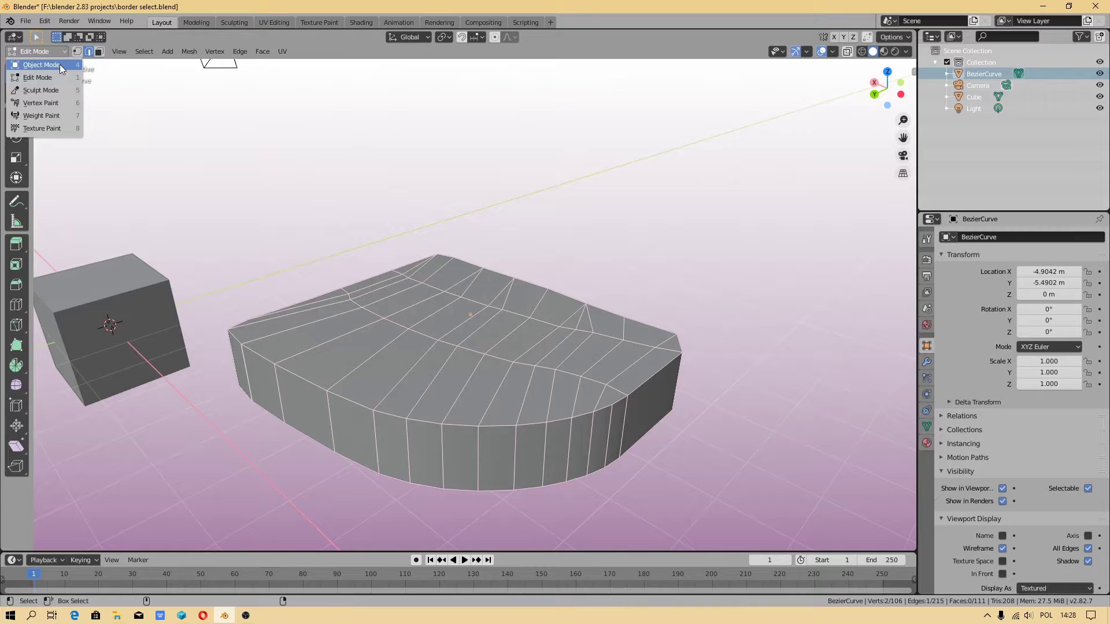
{"action": "middle_click_drag", "start_coordinate": [618, 369], "coordinate": [651, 473]}
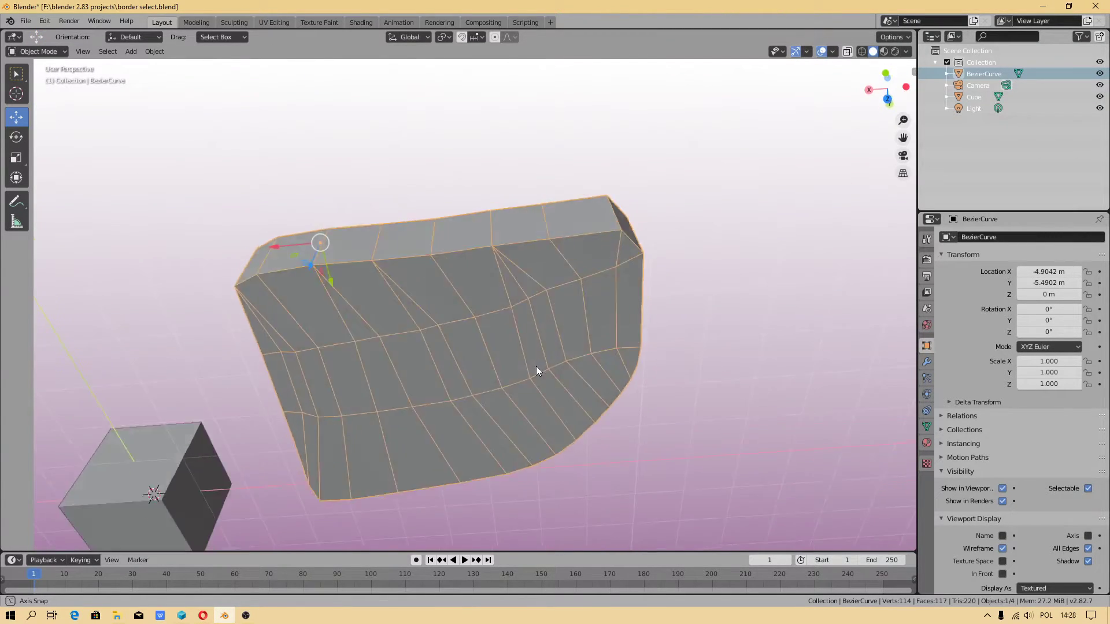
{"action": "middle_click_drag", "start_coordinate": [651, 472], "coordinate": [538, 372]}
{"action": "left_click", "coordinate": [163, 52]}
{"action": "mouse_move", "coordinate": [167, 111]}
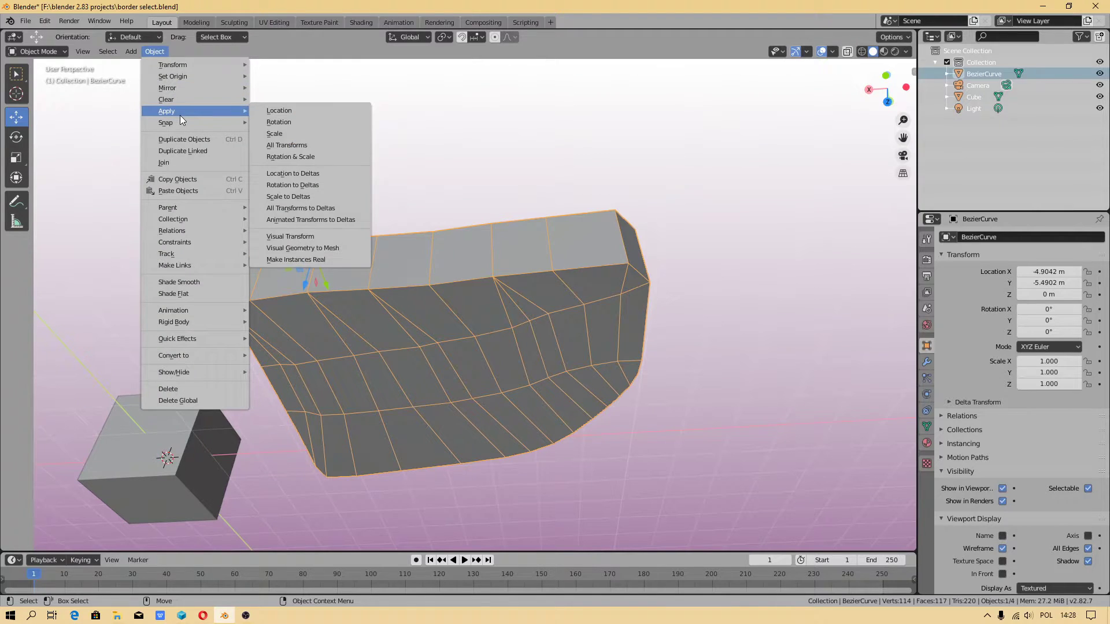
{"action": "left_click", "coordinate": [289, 135]}
- Return to Edit Mode and select all 106 vertices
{"action": "left_click", "coordinate": [39, 51]}
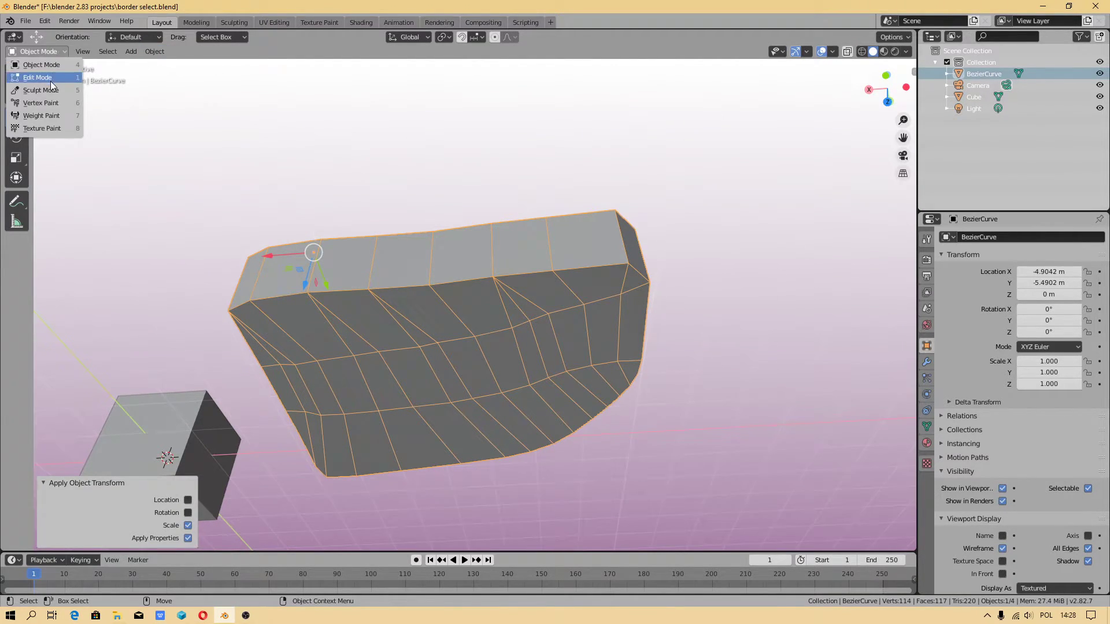
{"action": "left_click", "coordinate": [50, 73]}
{"action": "key", "text": "a"}
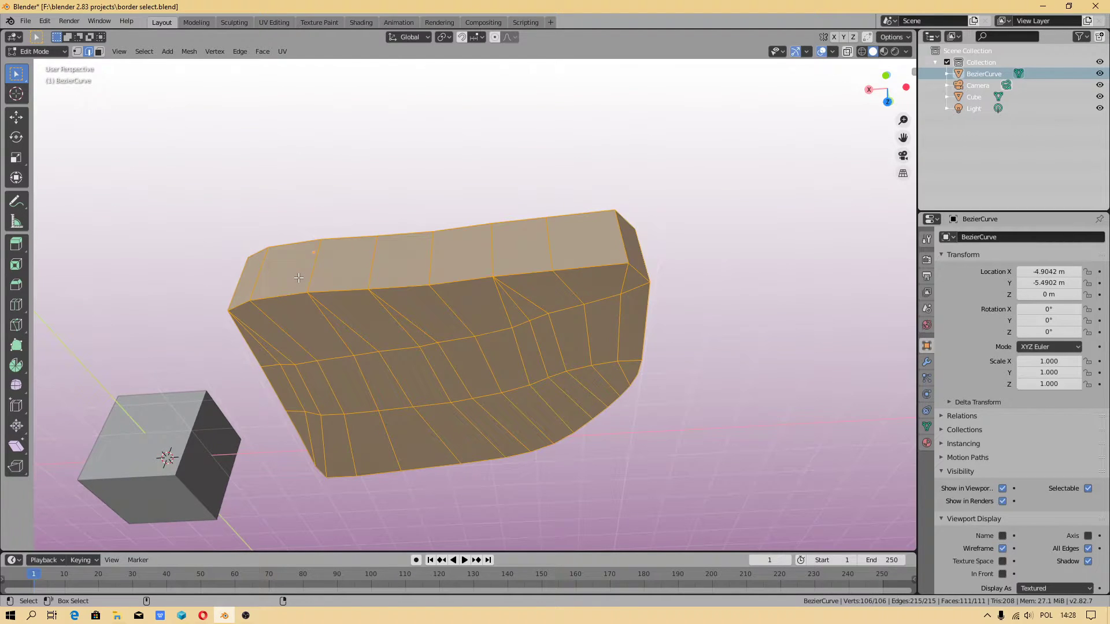
- Turn on vertex normal display in the viewport overlays
{"action": "left_click", "coordinate": [834, 51]}
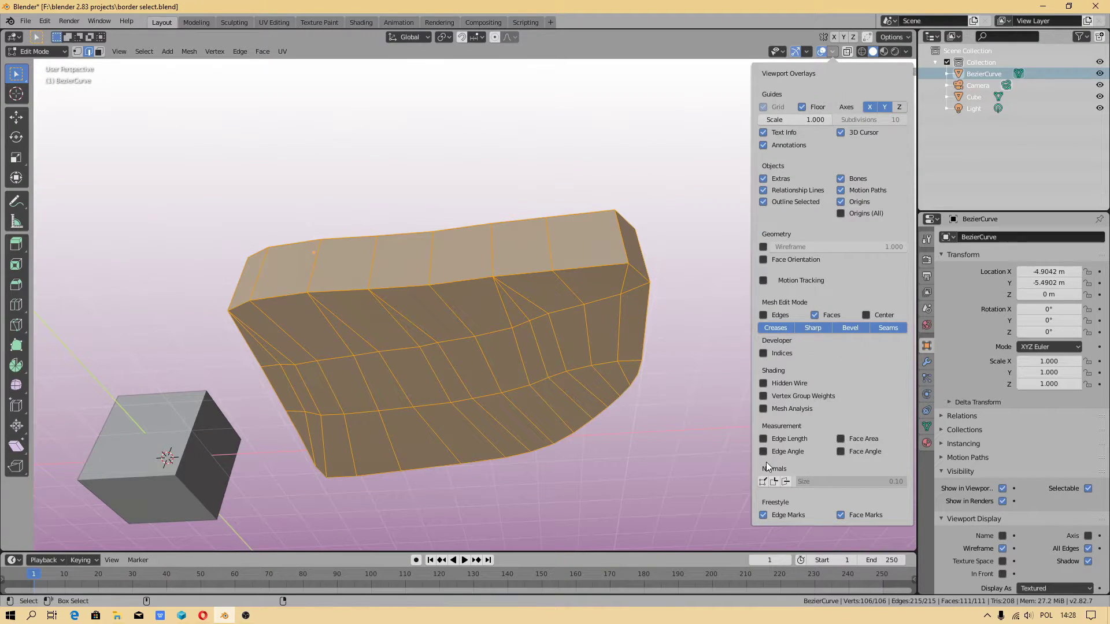
{"action": "left_click", "coordinate": [762, 481]}
{"action": "mouse_move", "coordinate": [588, 396]}
{"action": "middle_mouse_down"}
{"action": "mouse_move", "coordinate": [693, 355]}
{"action": "mouse_move", "coordinate": [706, 275]}
{"action": "mouse_move", "coordinate": [702, 307]}
{"action": "mouse_move", "coordinate": [679, 320]}
{"action": "mouse_move", "coordinate": [642, 313]}
{"action": "middle_mouse_up"}
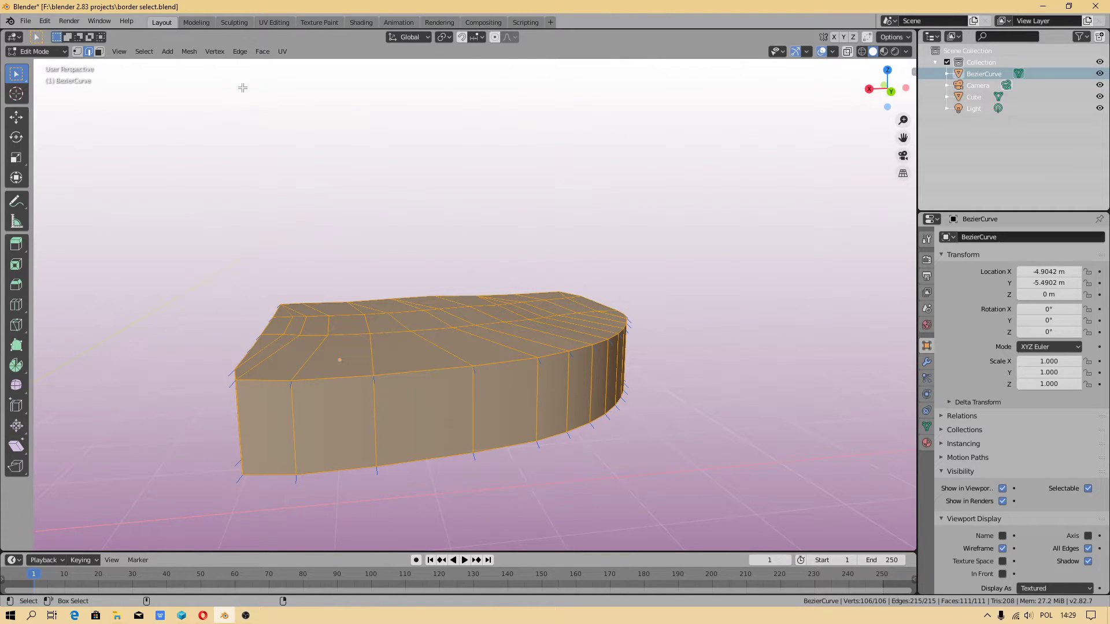
- Recalculate the normals to point outside, then select a single edge
{"action": "left_click", "coordinate": [190, 53]}
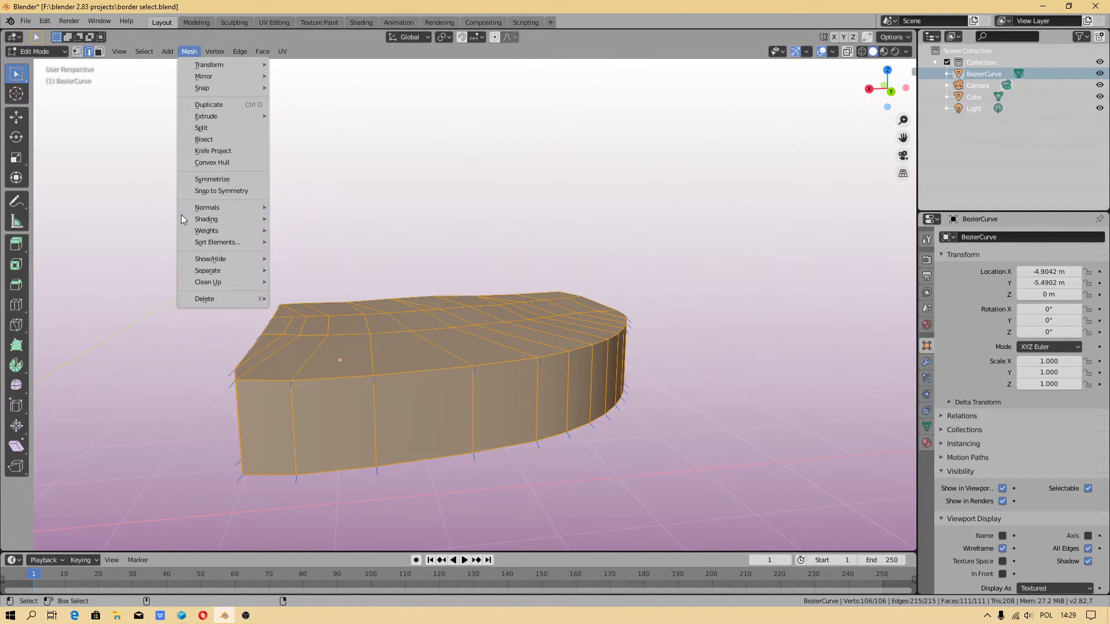
{"action": "mouse_move", "coordinate": [208, 208]}
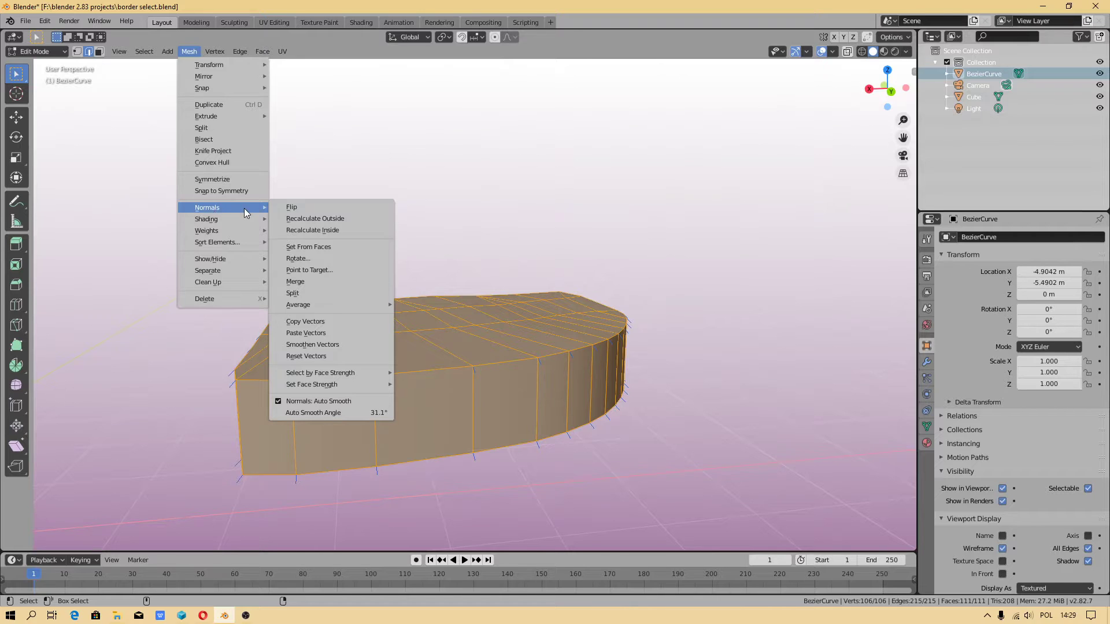
{"action": "left_click", "coordinate": [339, 220]}
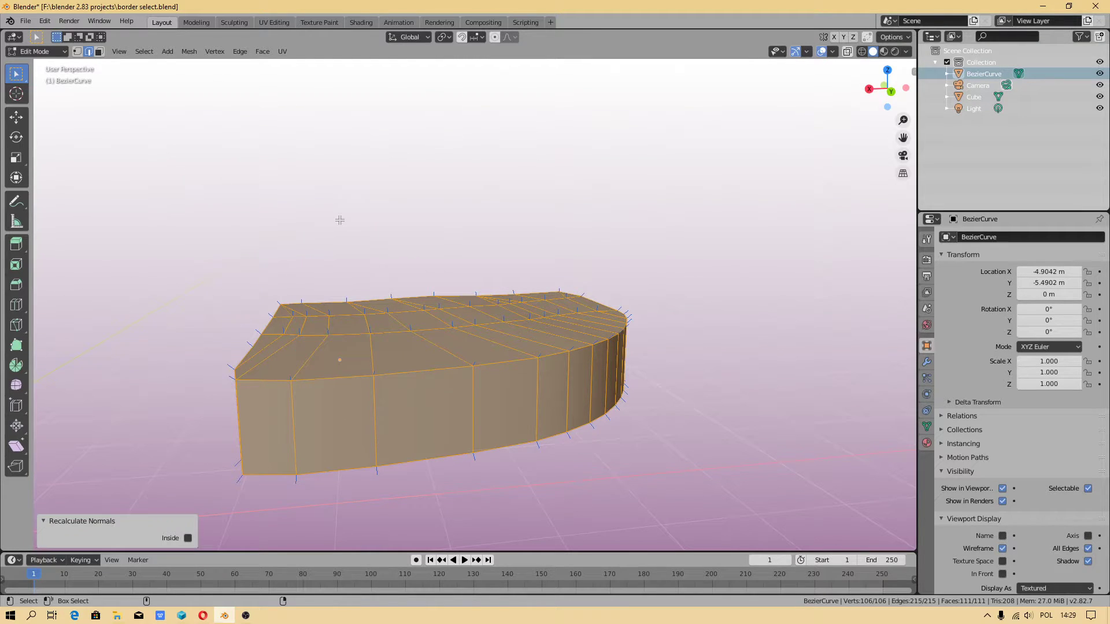
{"action": "mouse_move", "coordinate": [456, 317]}
{"action": "middle_mouse_down"}
{"action": "mouse_move", "coordinate": [517, 389]}
{"action": "mouse_move", "coordinate": [471, 341]}
{"action": "mouse_move", "coordinate": [454, 255]}
{"action": "middle_mouse_up"}
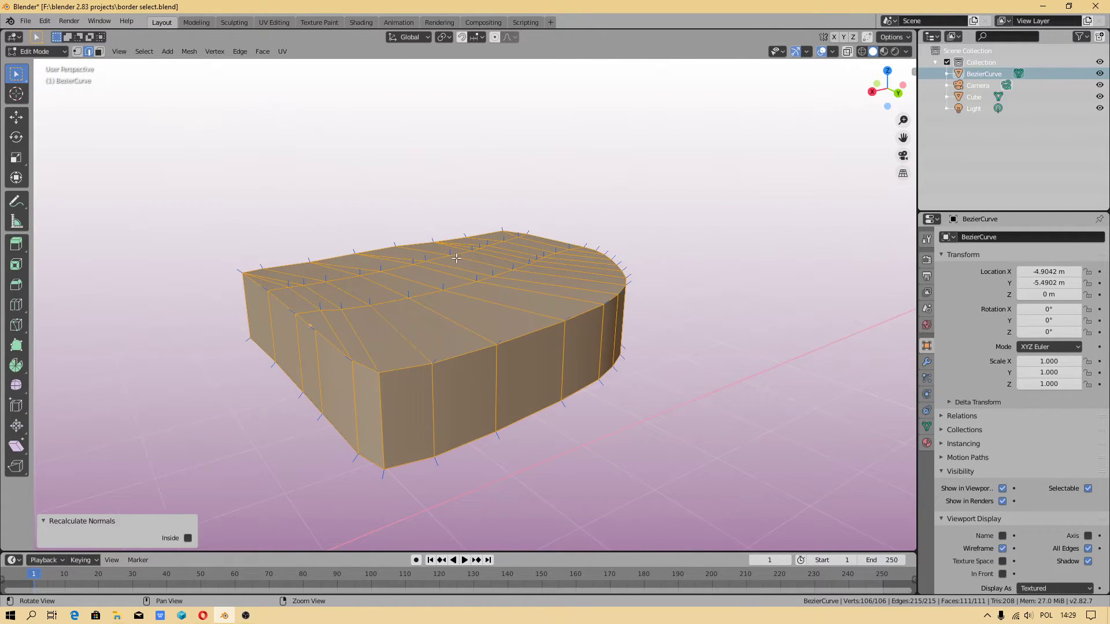
{"action": "left_click", "coordinate": [382, 396]}
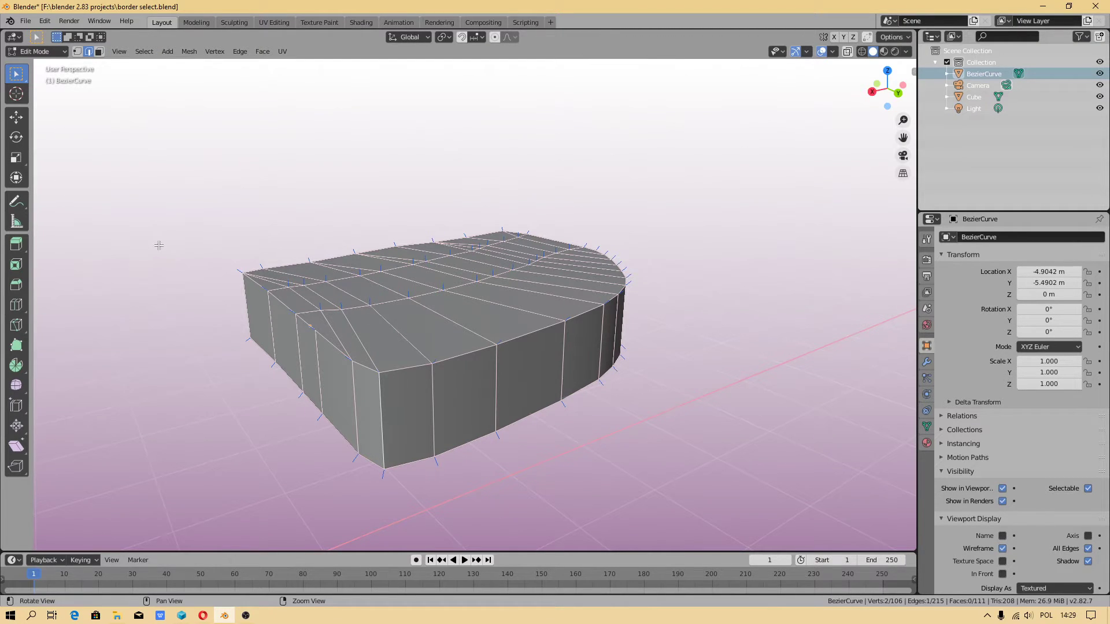
- Alt-select an edge loop, then check the solid with Select All by Trait > Non Manifold
{"action": "middle_click_drag", "start_coordinate": [417, 384], "coordinate": [449, 278]}
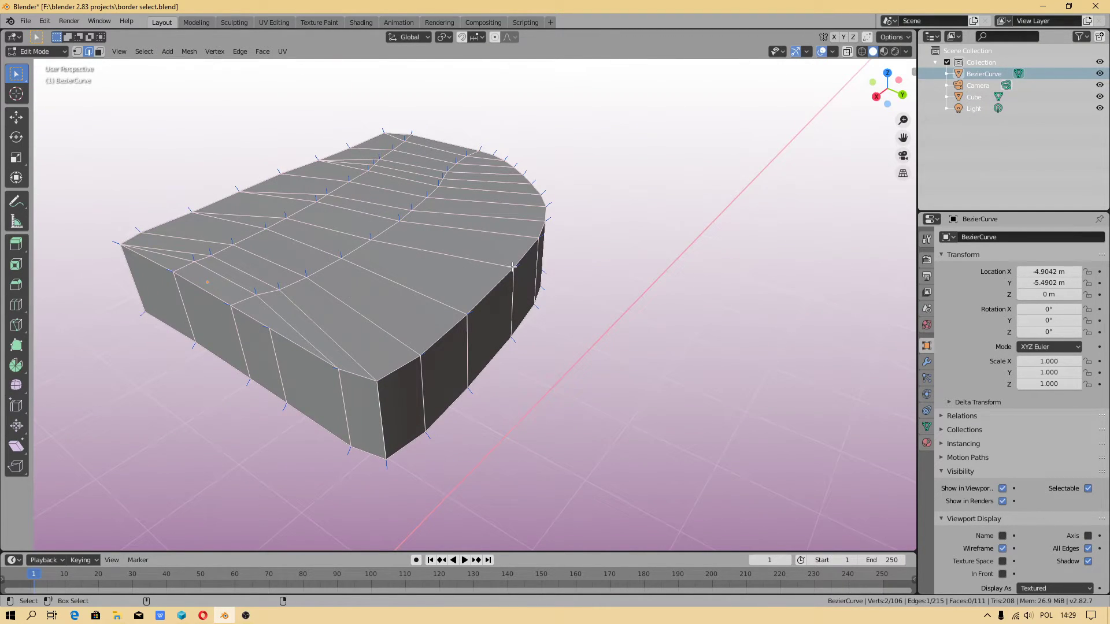
{"action": "left_click", "coordinate": [505, 274], "text": "alt"}
{"action": "left_click", "coordinate": [154, 52]}
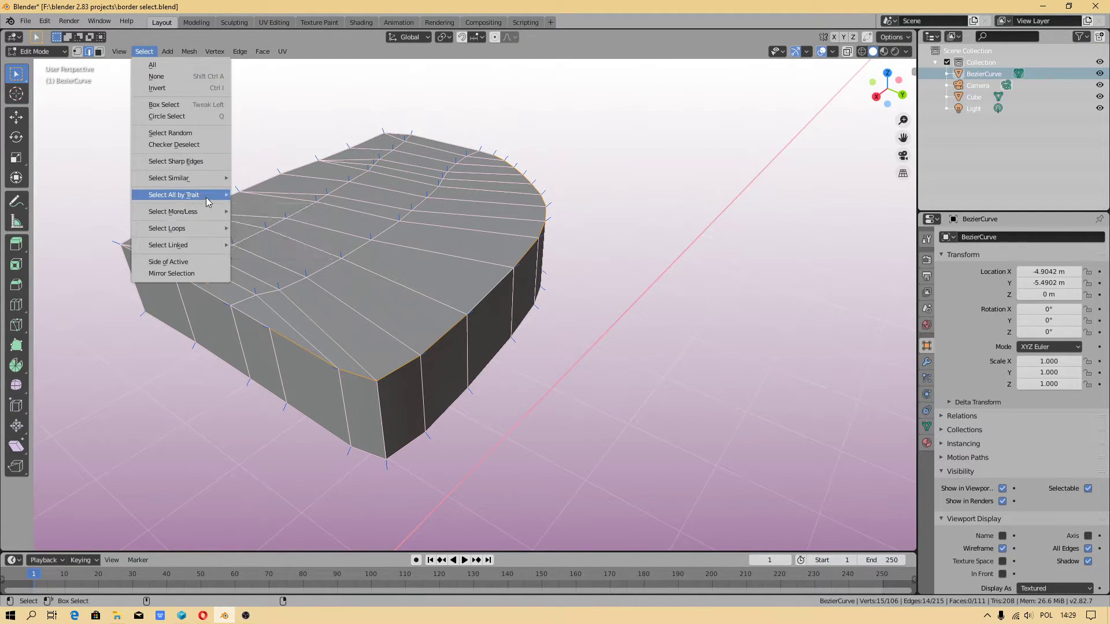
{"action": "mouse_move", "coordinate": [174, 195]}
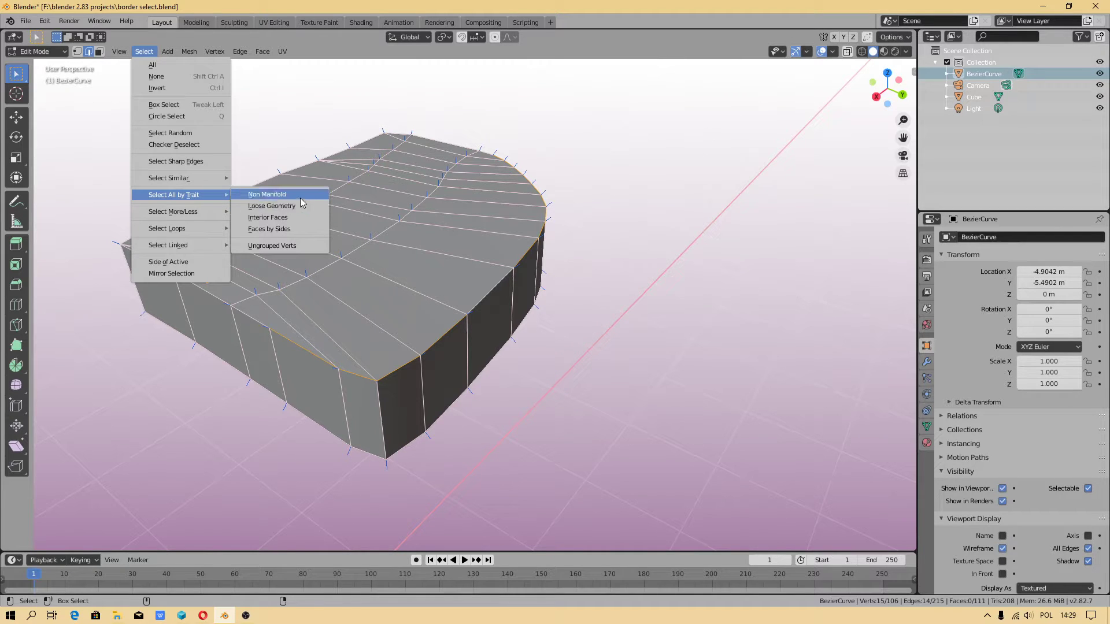
{"action": "left_click", "coordinate": [300, 195]}
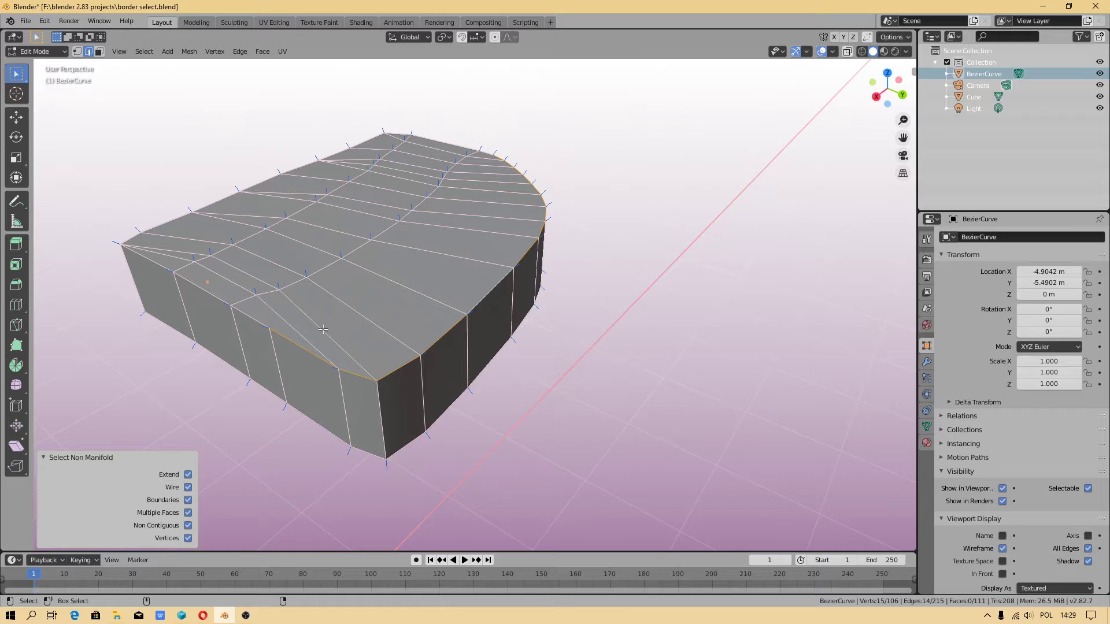
- Select one edge and Shift-add another, leaving a single edge selected
{"action": "left_click", "coordinate": [301, 348]}
{"action": "mouse_move", "coordinate": [302, 348]}
{"action": "middle_mouse_down"}
{"action": "mouse_move", "coordinate": [545, 287]}
{"action": "mouse_move", "coordinate": [362, 432]}
{"action": "middle_mouse_up"}
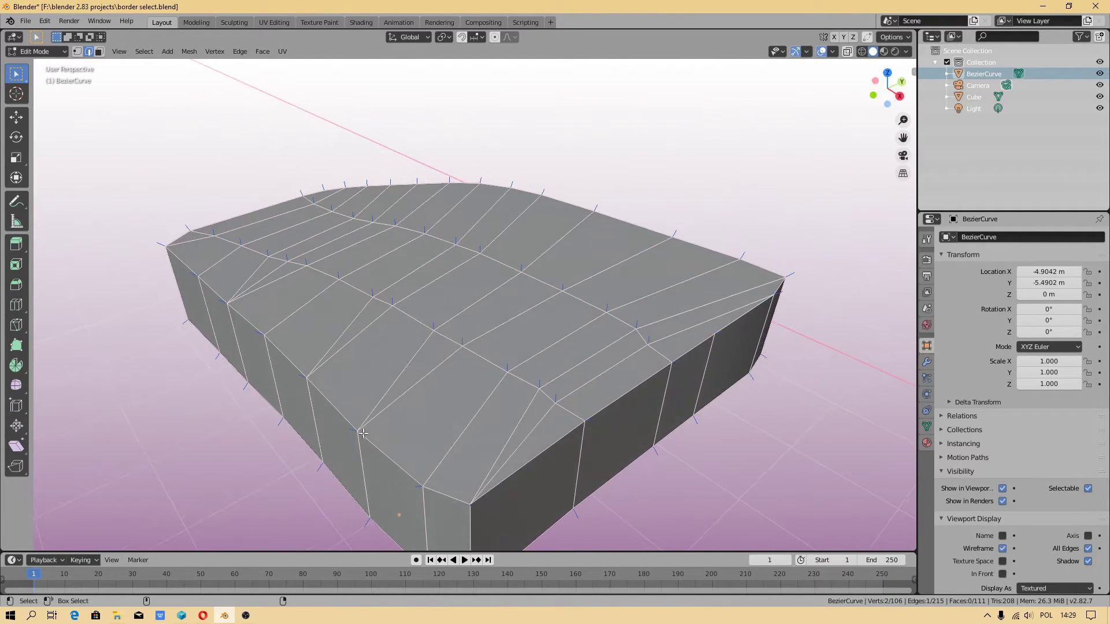
{"action": "scroll", "coordinate": [333, 390], "scroll_direction": "down", "scroll_amount": 2}
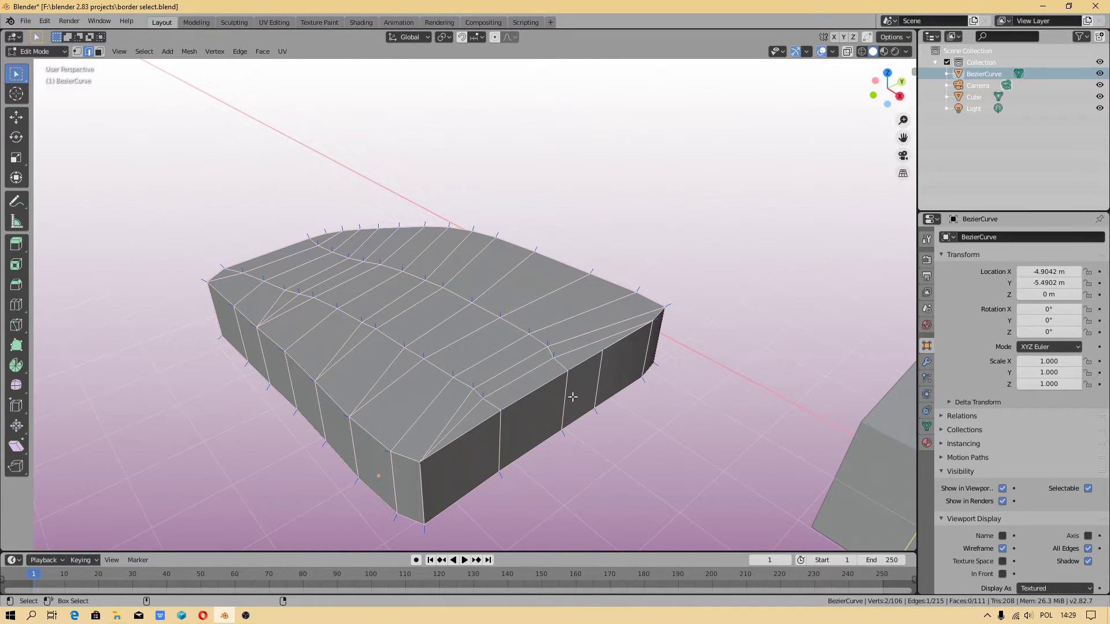
{"action": "left_click", "coordinate": [482, 419], "text": "shift"}
{"action": "left_click", "coordinate": [144, 52]}
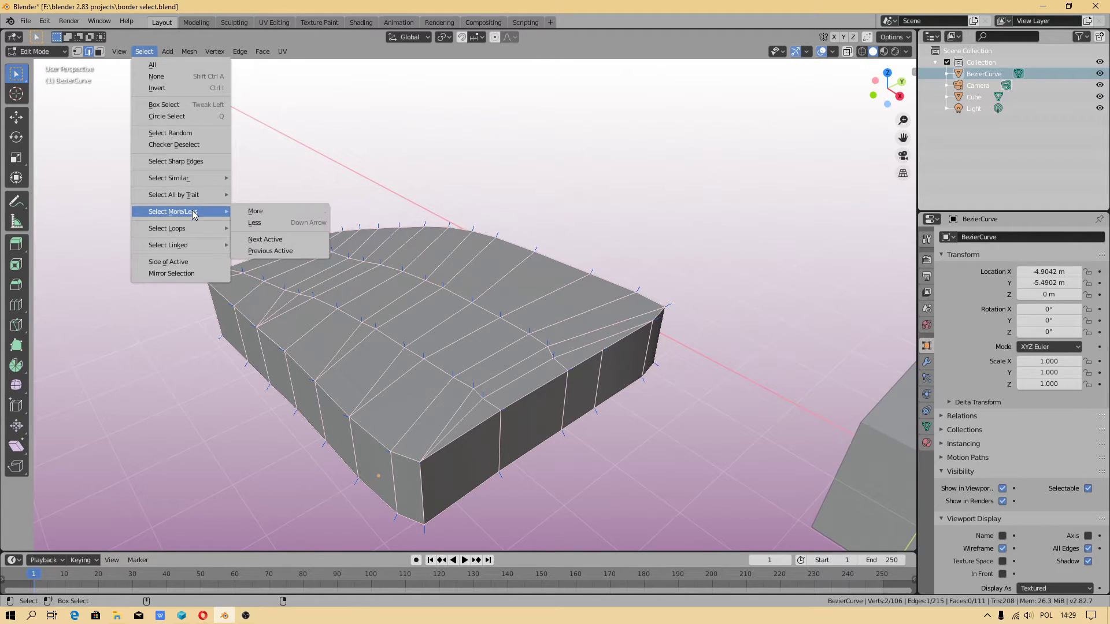
{"action": "mouse_move", "coordinate": [167, 228]}
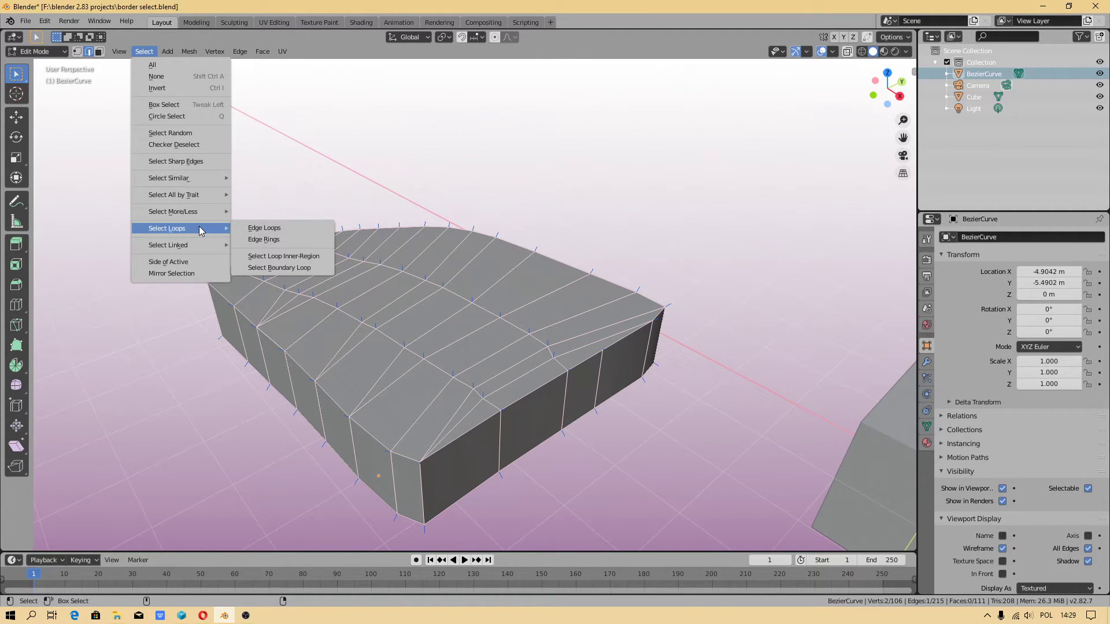
- Expand the picked edges with Select Loops > Edge Loops, toggling Ring, and orbit the solid
{"action": "left_click", "coordinate": [310, 229]}
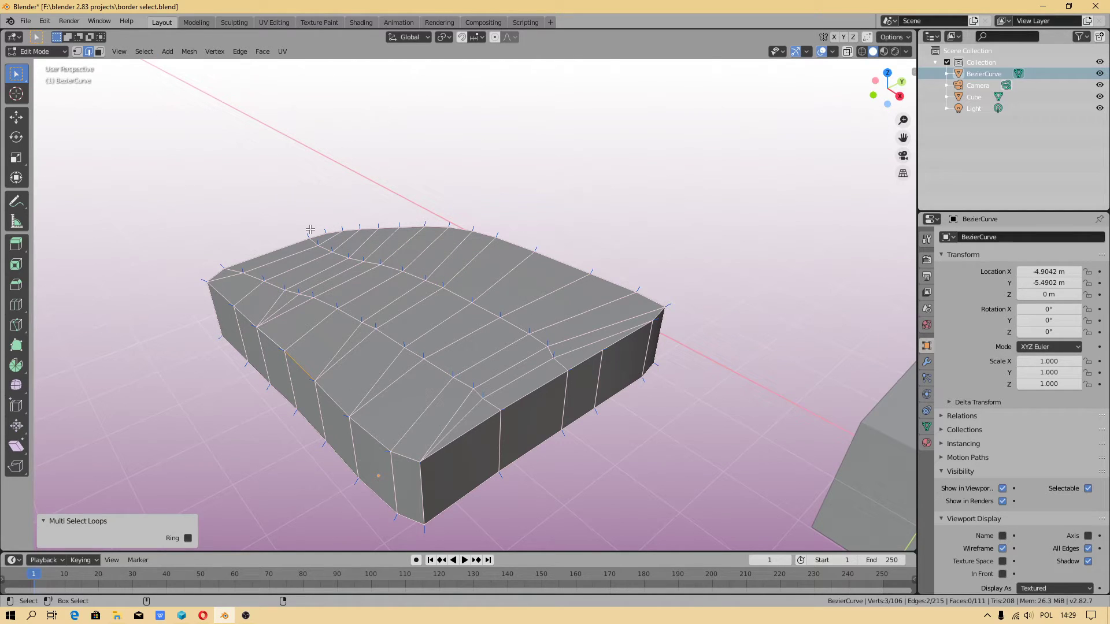
{"action": "left_click", "coordinate": [188, 538]}
{"action": "left_click", "coordinate": [144, 50]}
{"action": "middle_click_drag", "start_coordinate": [316, 366], "coordinate": [691, 110]}
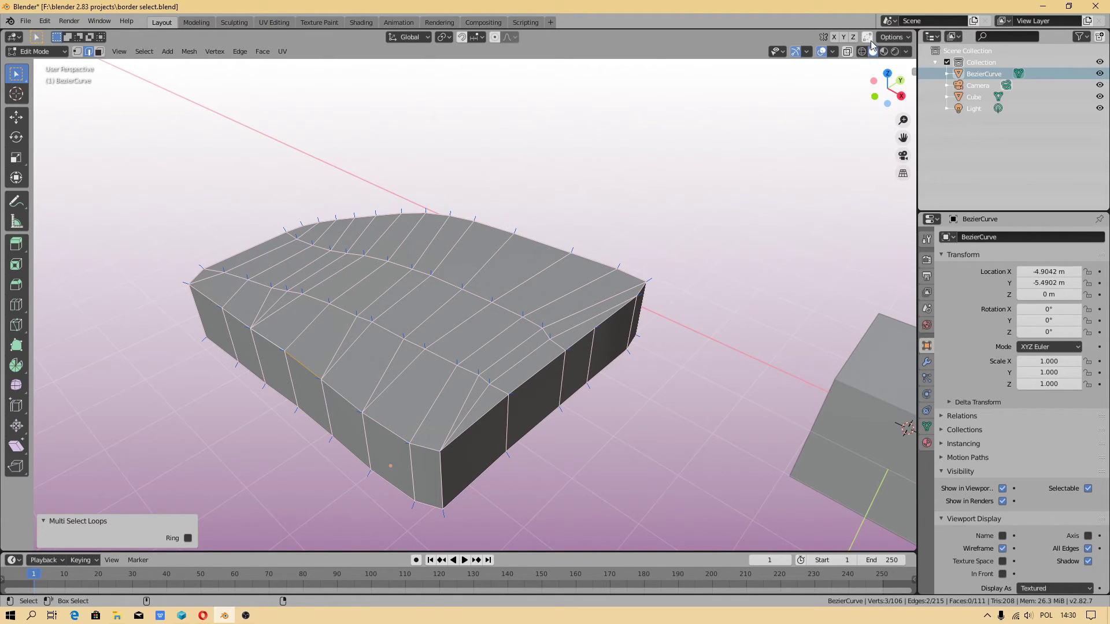
- Check the viewport overlays and save the blend file
{"action": "left_click", "coordinate": [833, 53]}
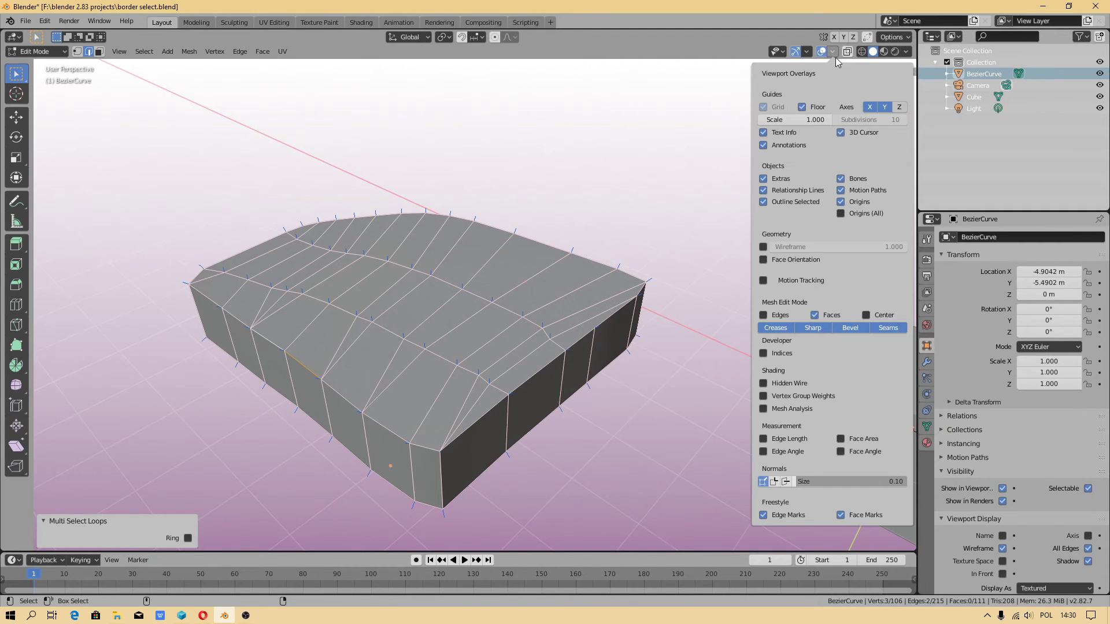
{"action": "middle_click_drag", "start_coordinate": [521, 347], "coordinate": [485, 329]}
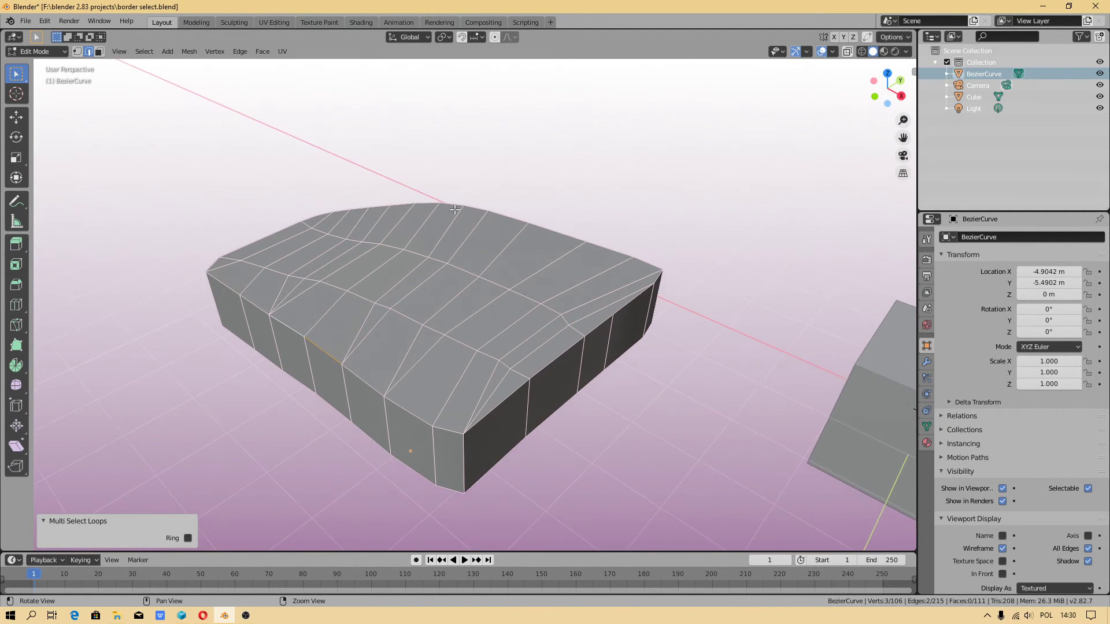
{"action": "left_click", "coordinate": [23, 19]}
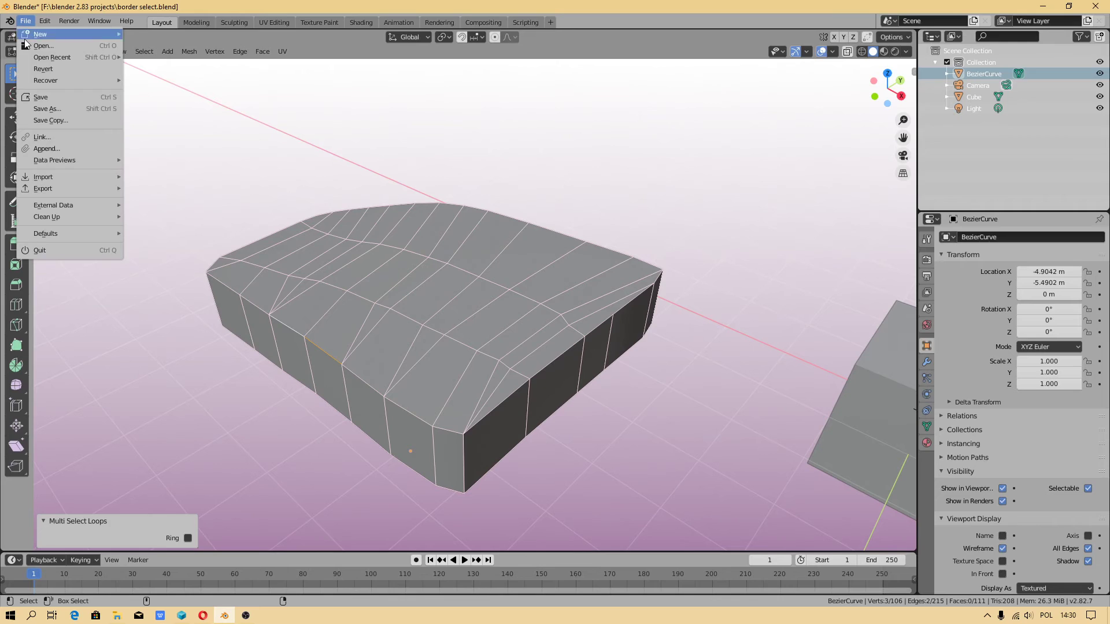
{"action": "left_click", "coordinate": [43, 91]}
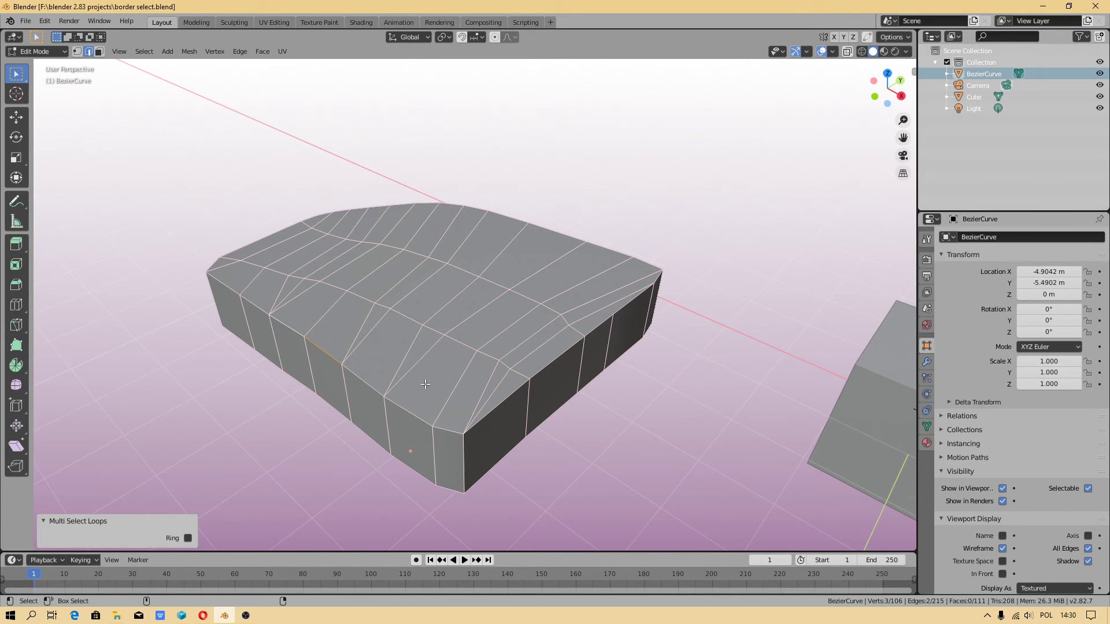
- Switch the solid back to Object Mode and bring up the Object menu
{"action": "left_click", "coordinate": [47, 51]}
{"action": "left_click", "coordinate": [39, 51]}
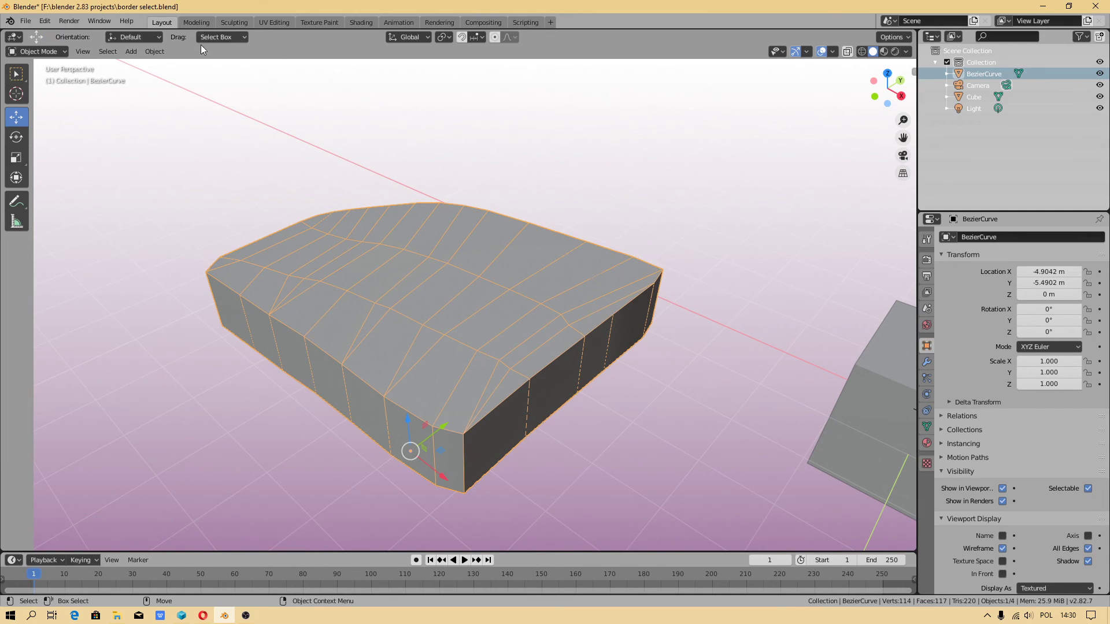
{"action": "left_click", "coordinate": [131, 53]}
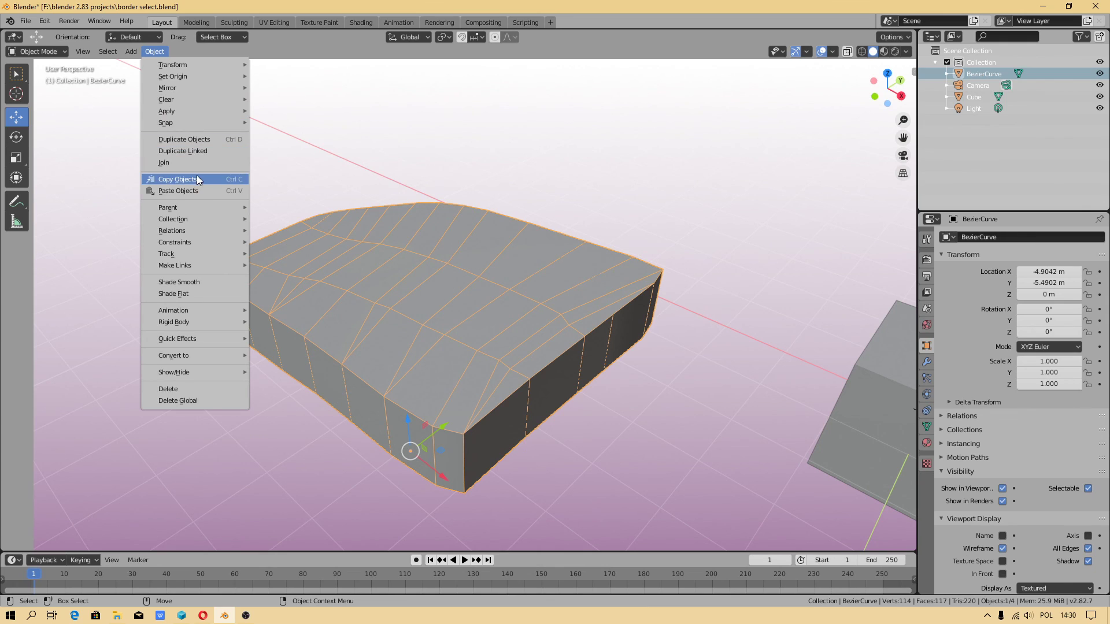